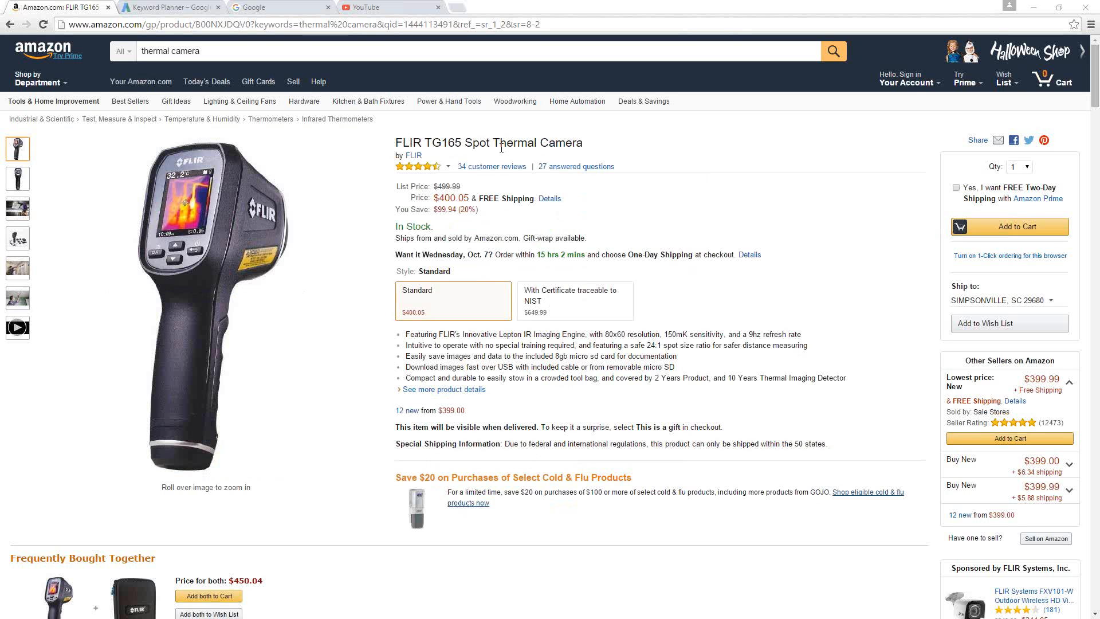
# - Get keyword ideas in Keyword Planner for the product phrase "thermal camera" from the Amazon listing title
pyautogui.moveTo(492, 143); pyautogui.dragTo(585, 148)
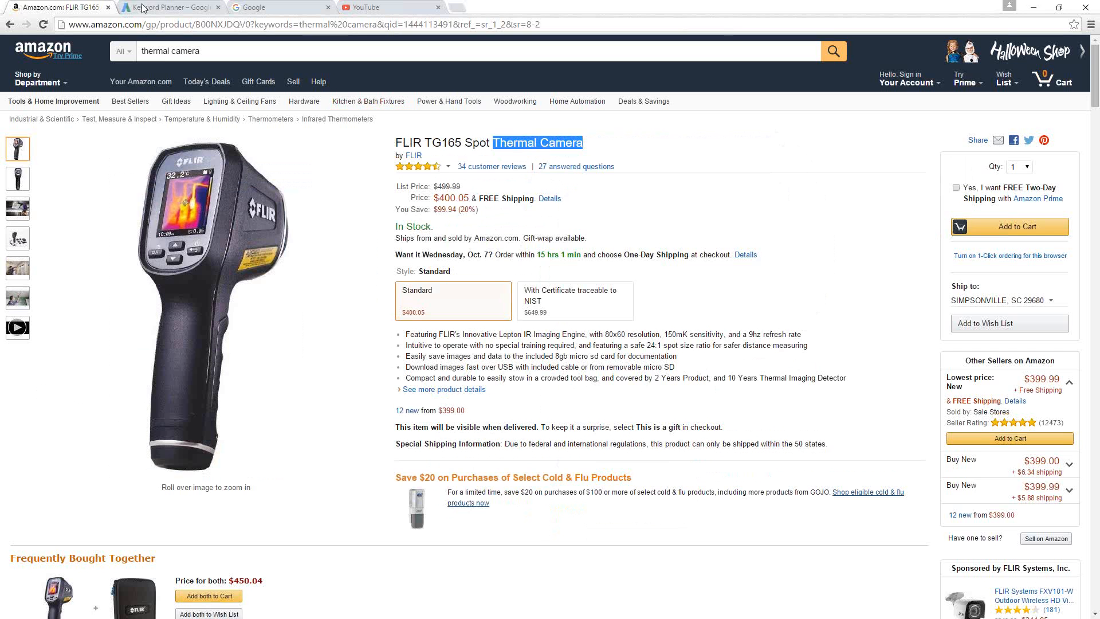
pyautogui.click(163, 7)
pyautogui.click(100, 221)
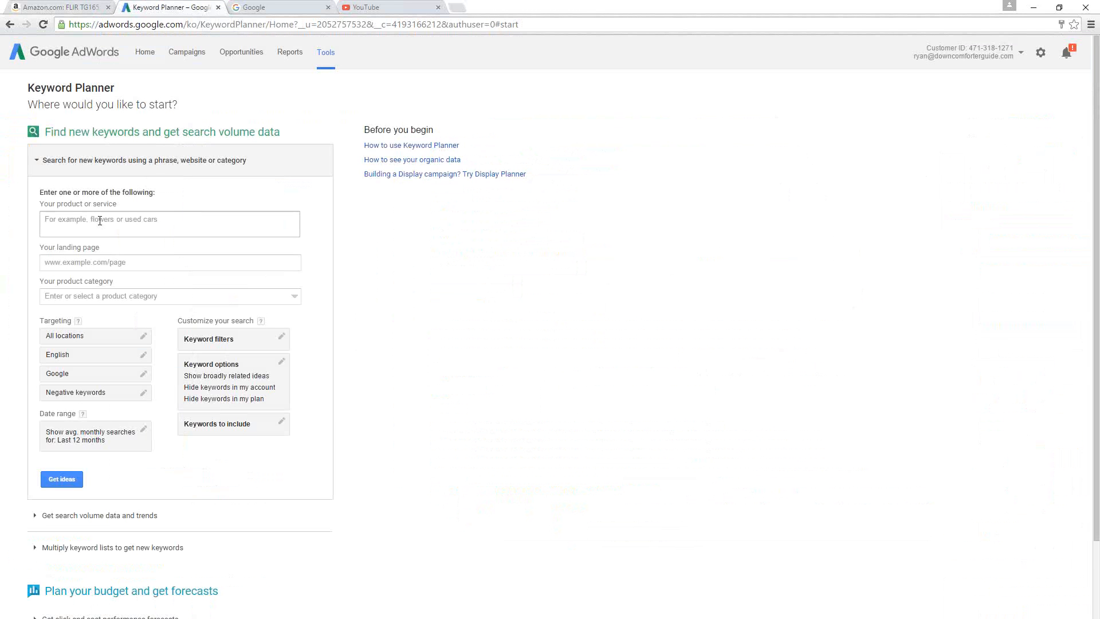
pyautogui.write('thermal')
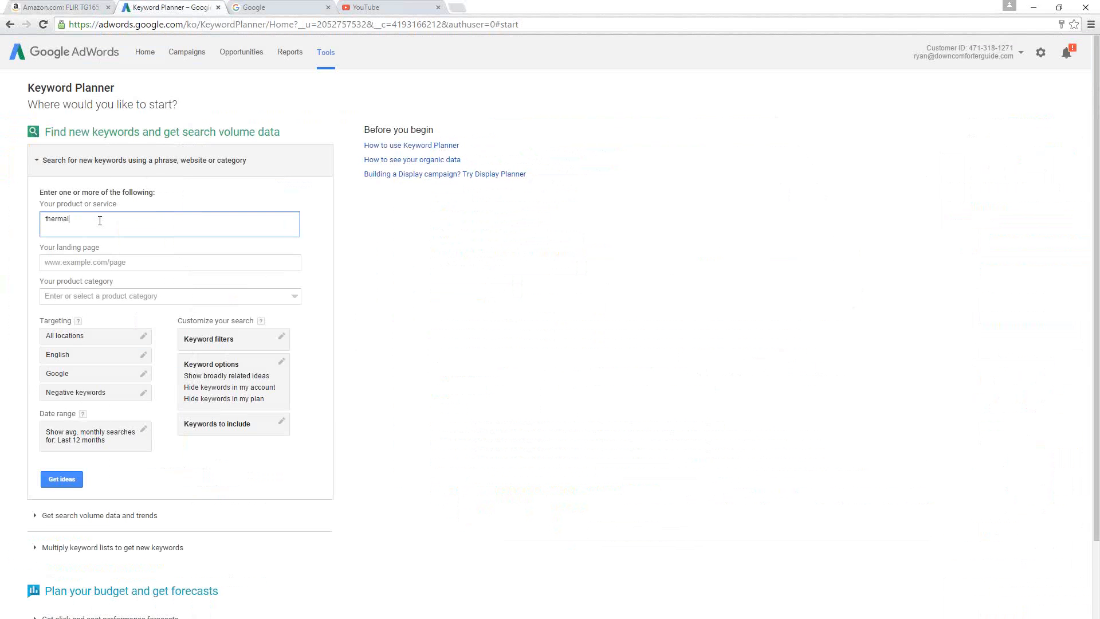
pyautogui.write(' camera')
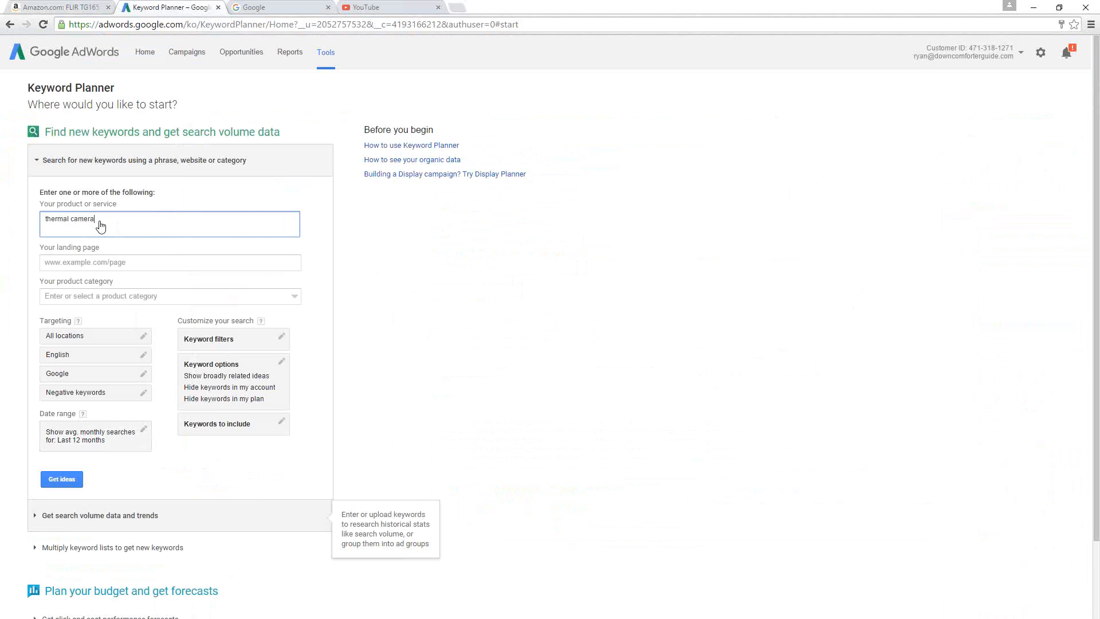
pyautogui.click(62, 480)
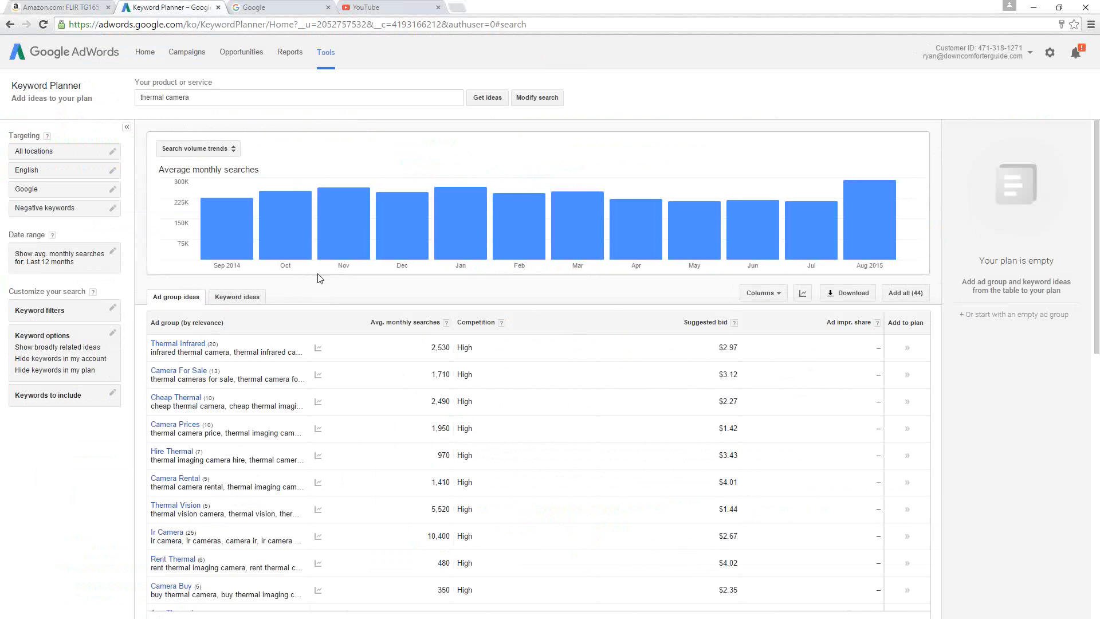
# - Show the individual keyword ideas for "thermal camera" and review their monthly searches, competition and suggested bids
pyautogui.click(233, 300)
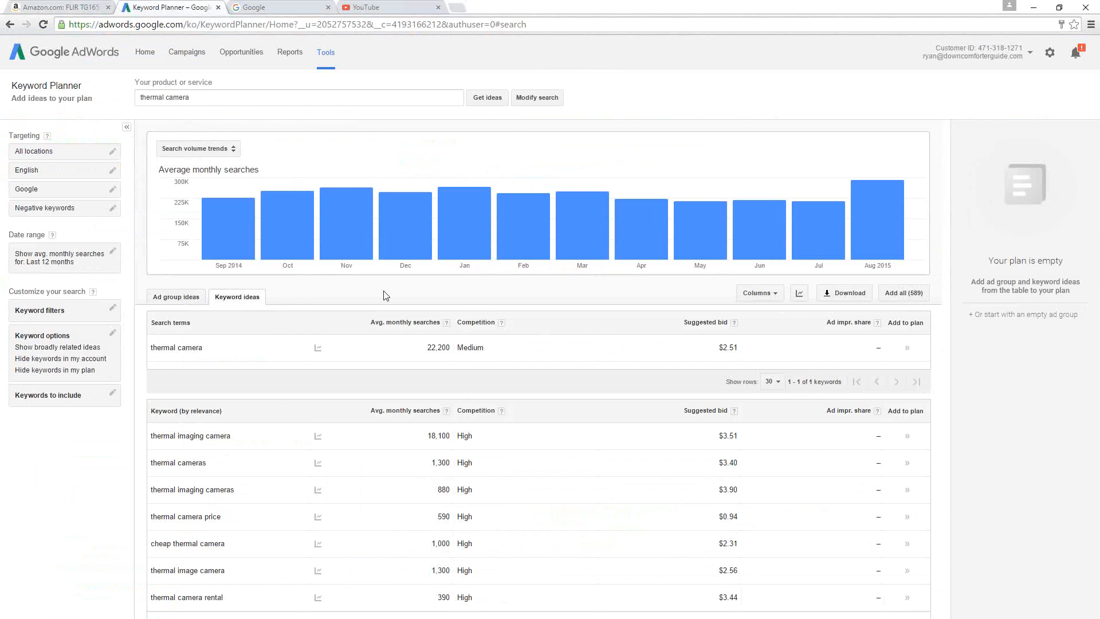
pyautogui.scroll(-4, 356, 307)
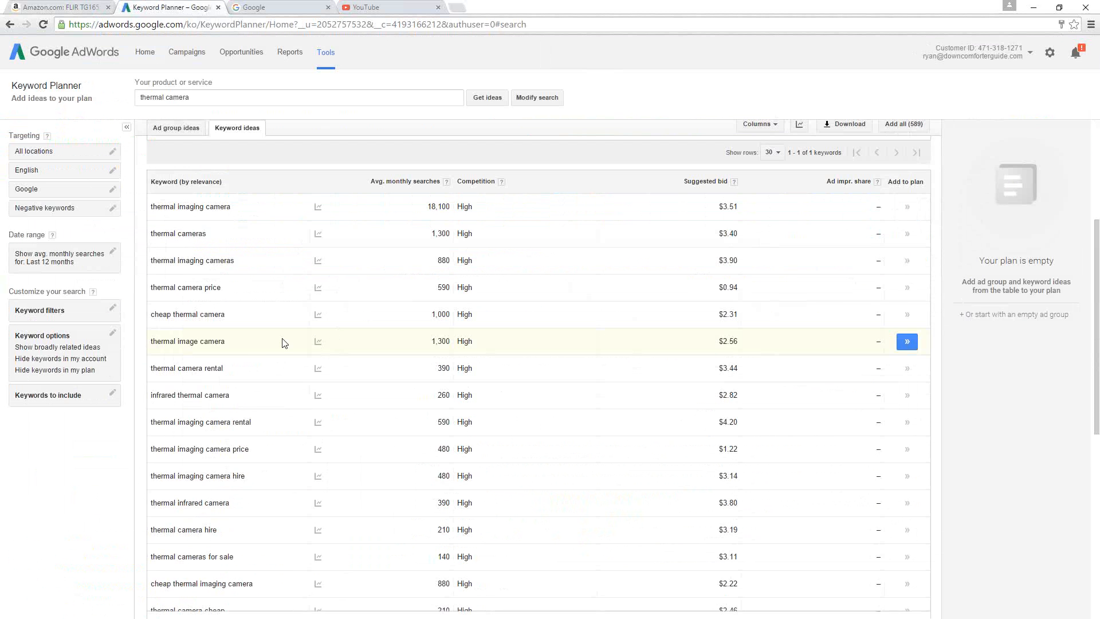
pyautogui.scroll(1, 258, 355)
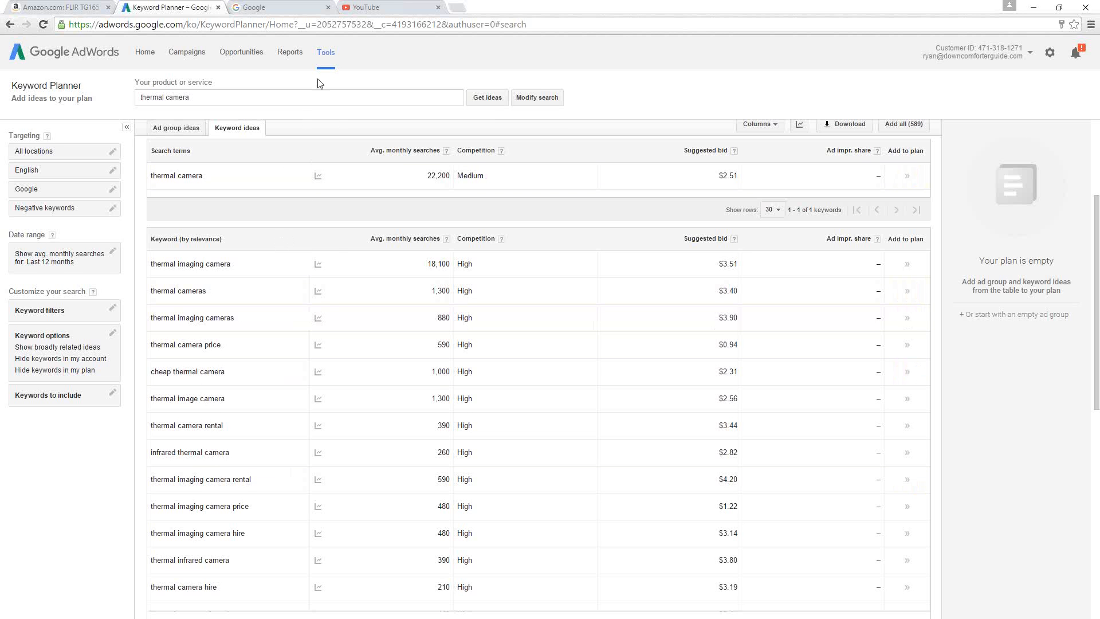
# - Switch to Google and search for "thermal camera app", checking the autocomplete suggestions for "thermal camera"
pyautogui.click(268, 8)
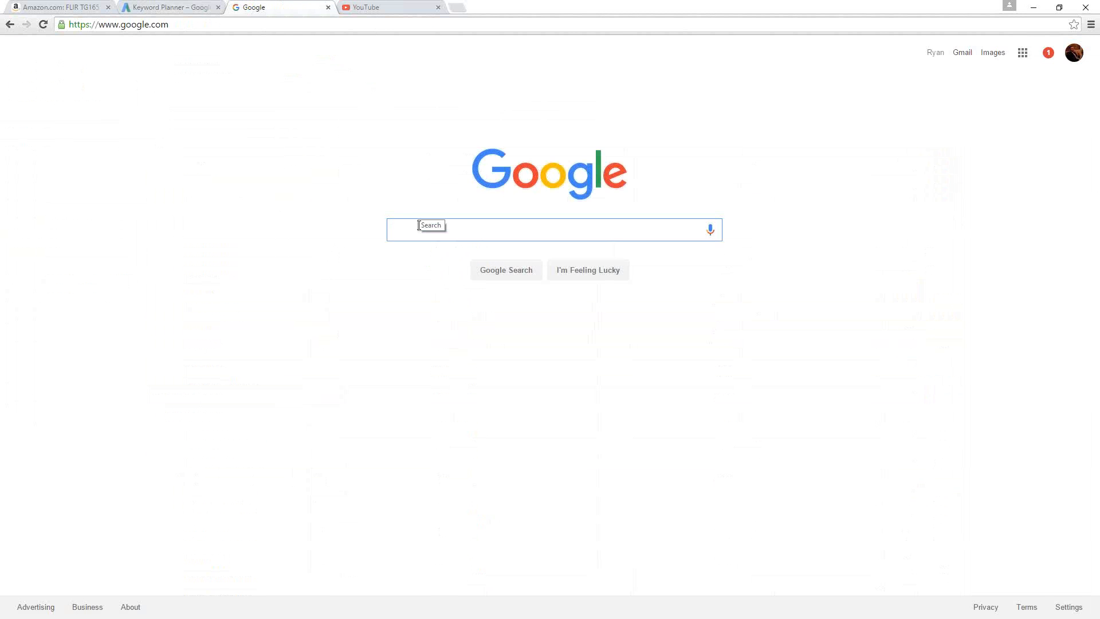
pyautogui.write('the')
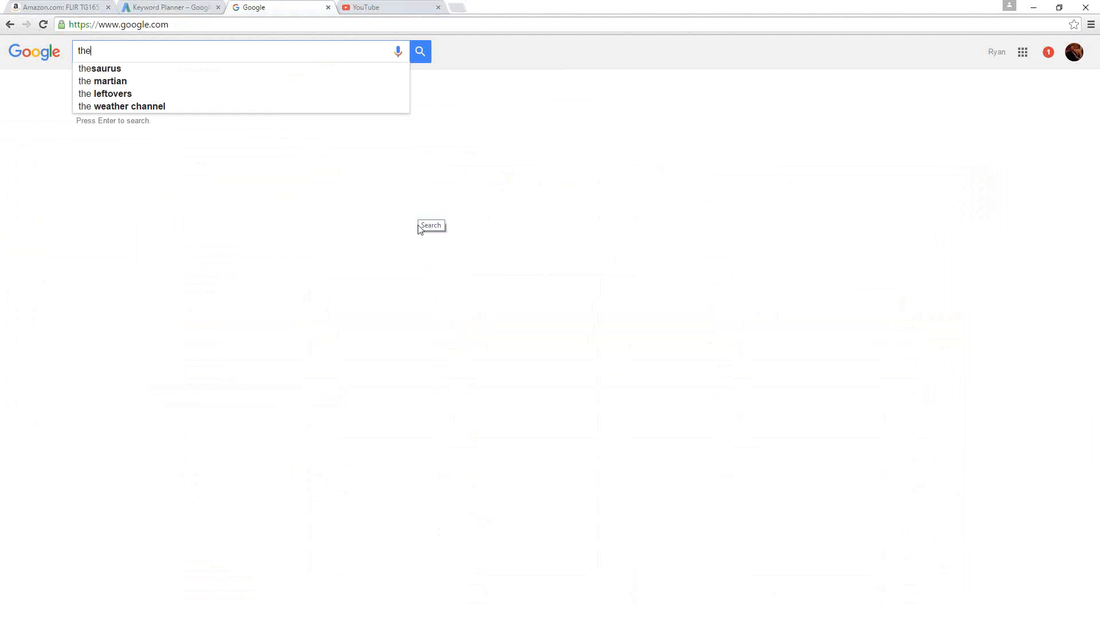
pyautogui.write('rmal camera')
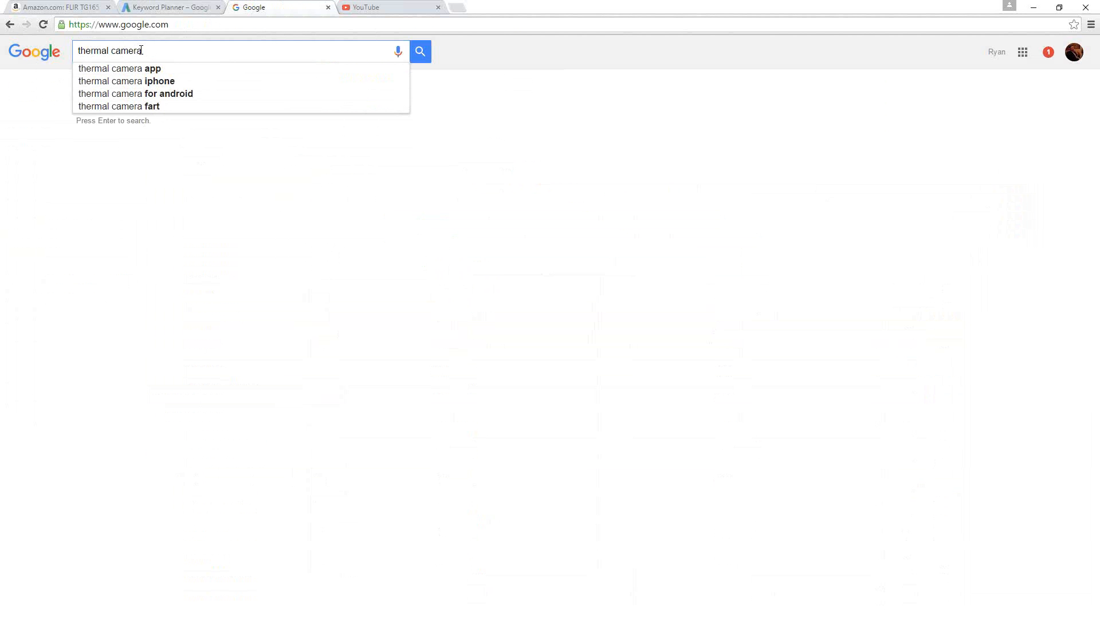
pyautogui.write('a')
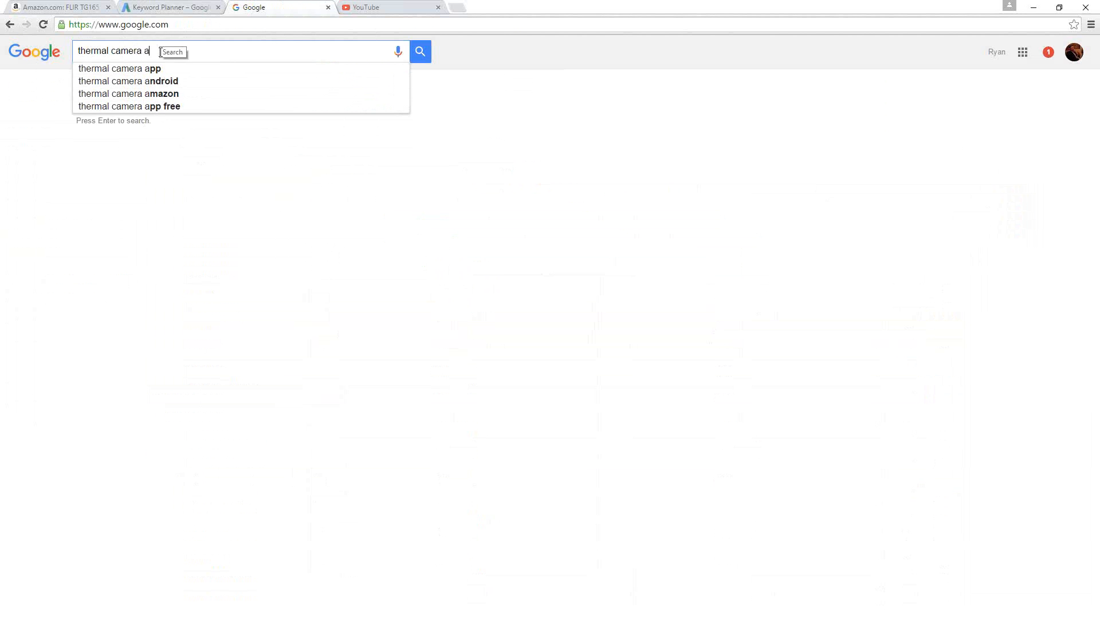
pyautogui.write('pp')
pyautogui.press('Return')
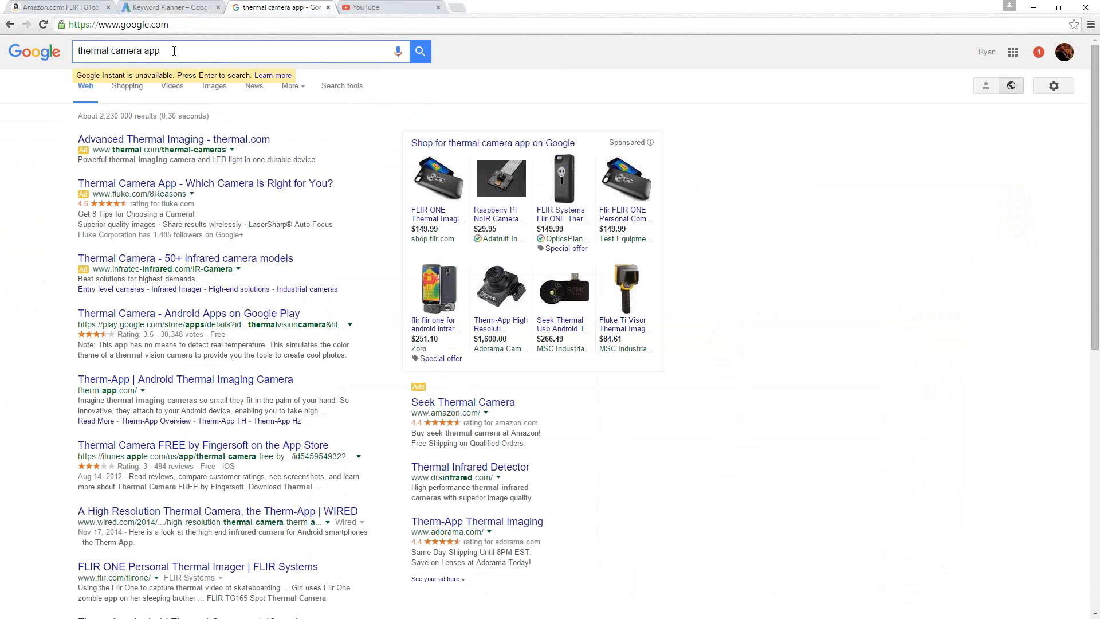
# - Change the Google query to "thermal camera b" and examine the autocomplete suggestions
pyautogui.press('BackSpace')
pyautogui.press('BackSpace')
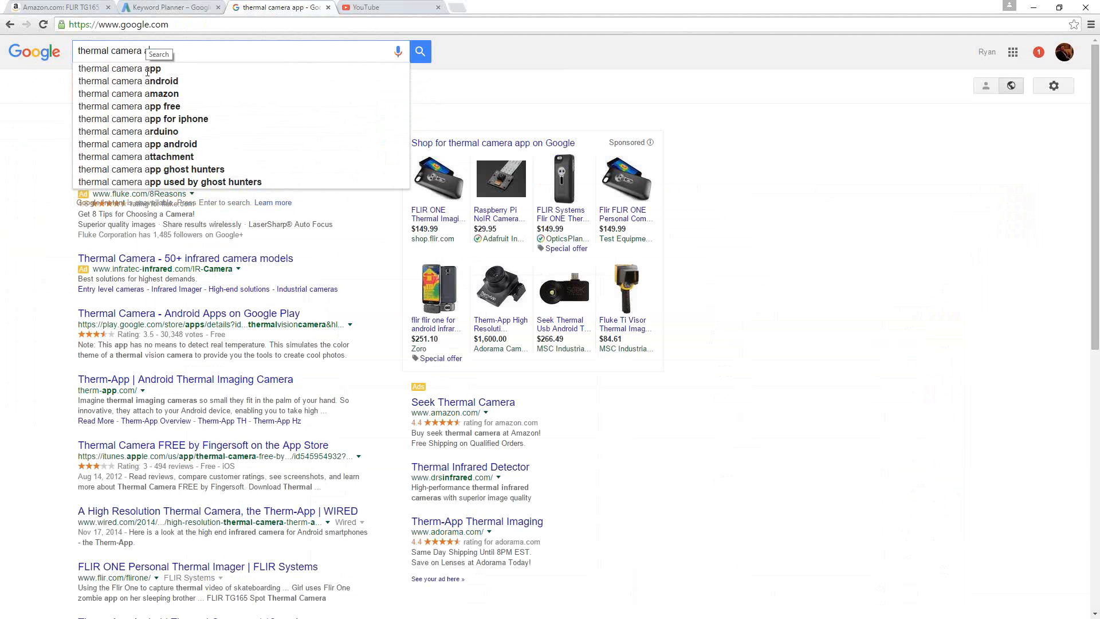
pyautogui.press('BackSpace')
pyautogui.write('b')
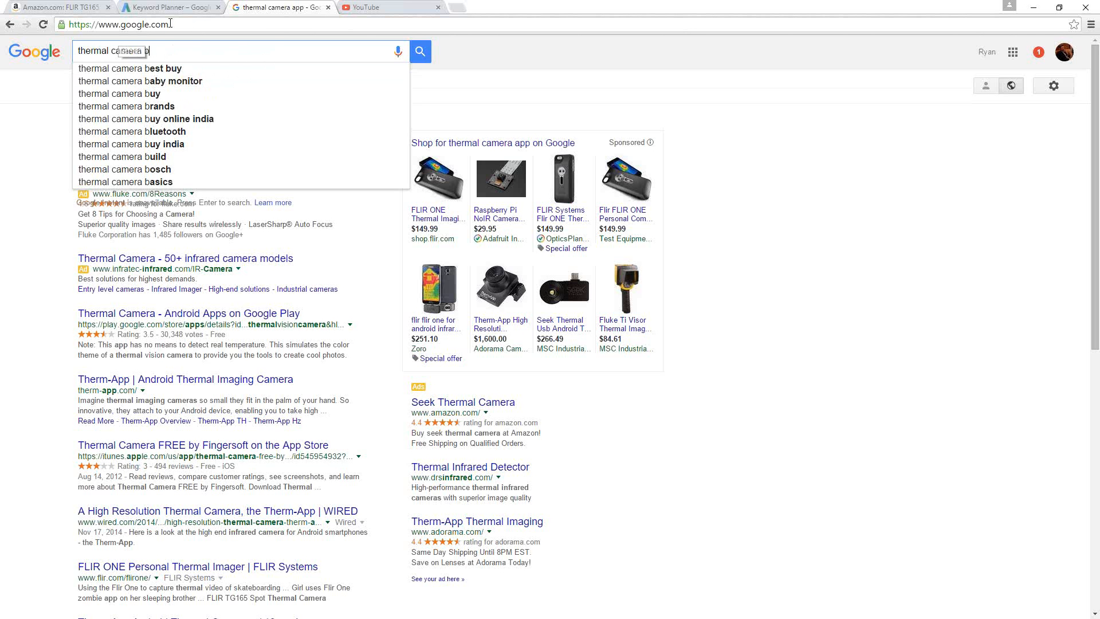
# - Switch to the Amazon product page and bring up the search suggestions for "thermal camera"
pyautogui.click(80, 7)
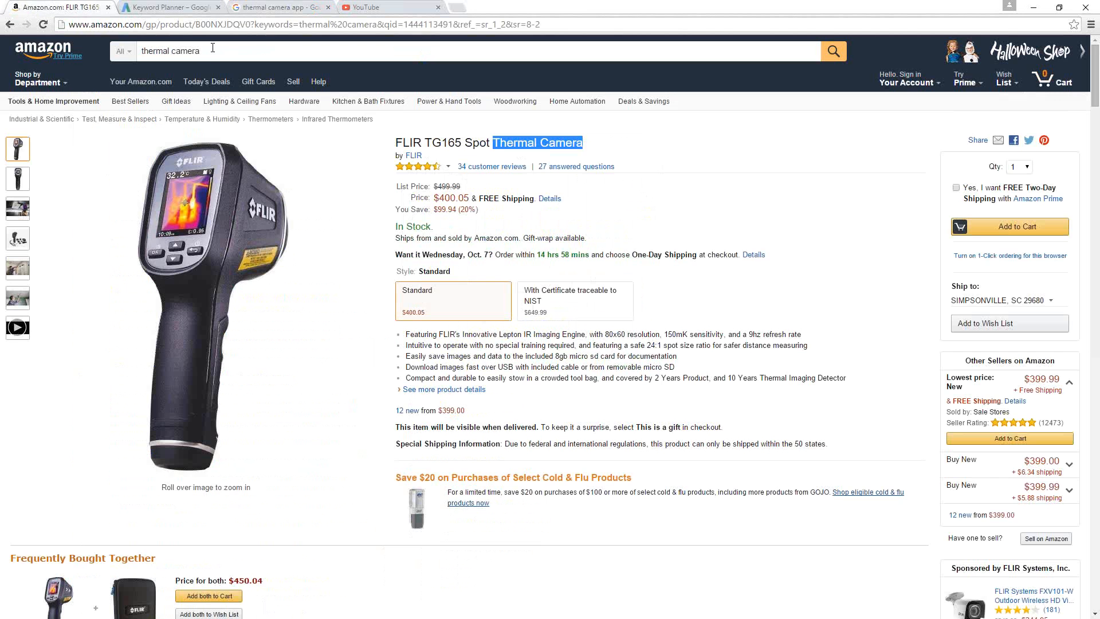
pyautogui.click(208, 52)
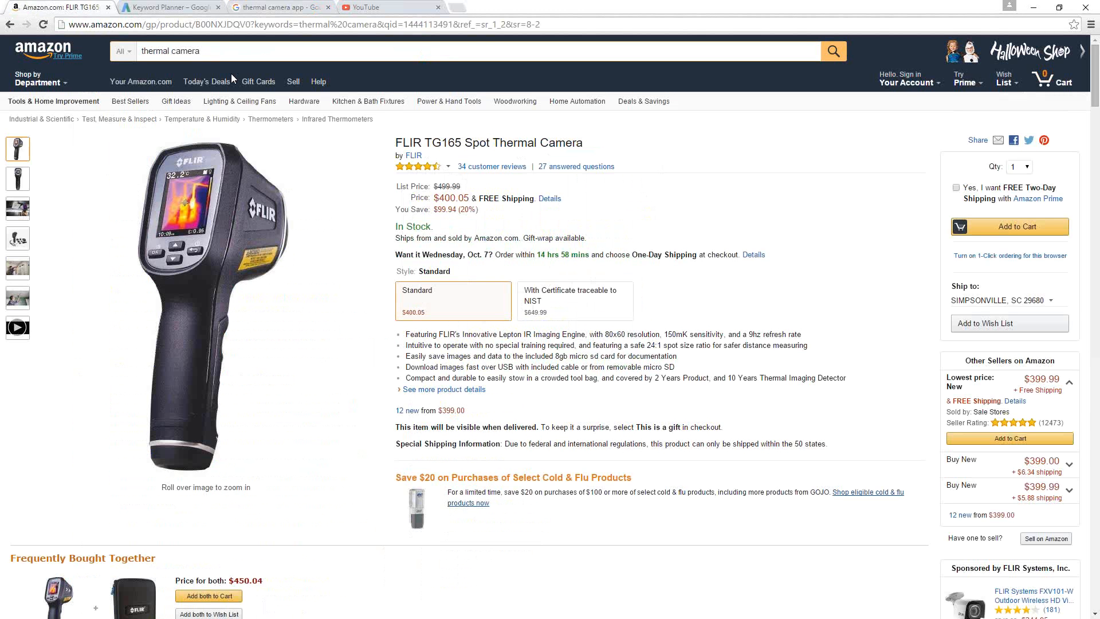
pyautogui.press('BackSpace')
pyautogui.write('a')
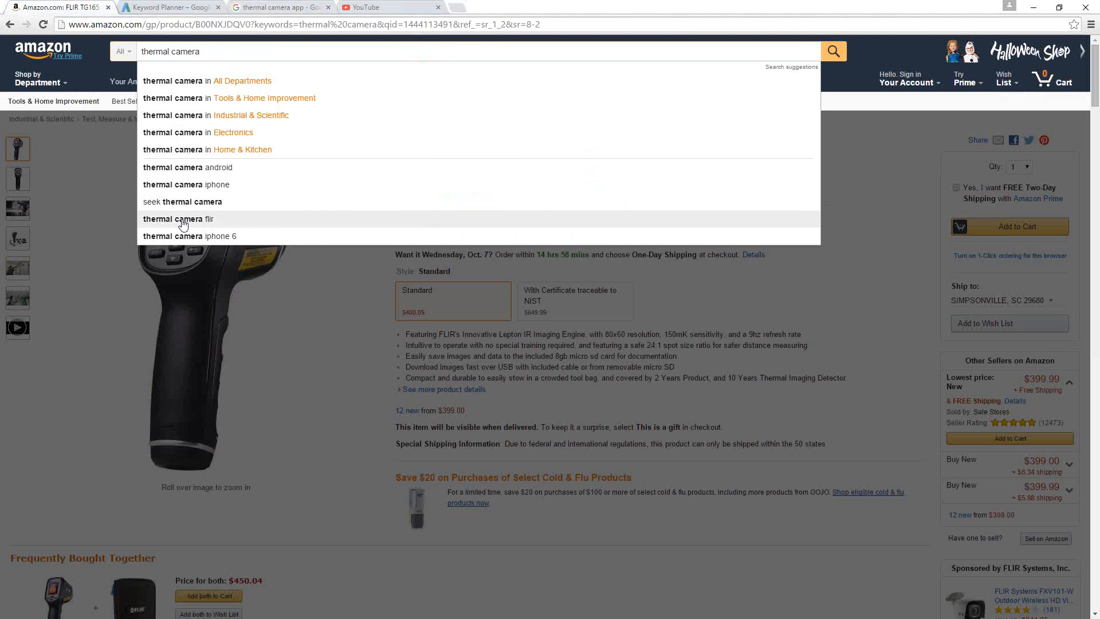
# - Switch to YouTube and check the search suggestions for "thermal camera"
pyautogui.click(423, 7)
pyautogui.write('t')
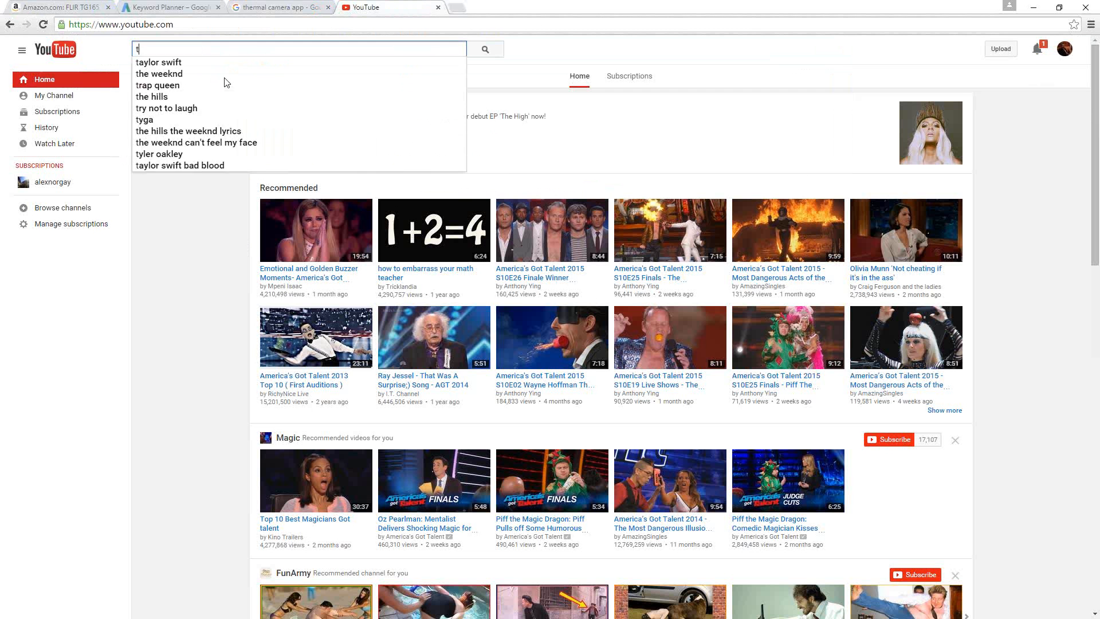
pyautogui.write('hermal camera')
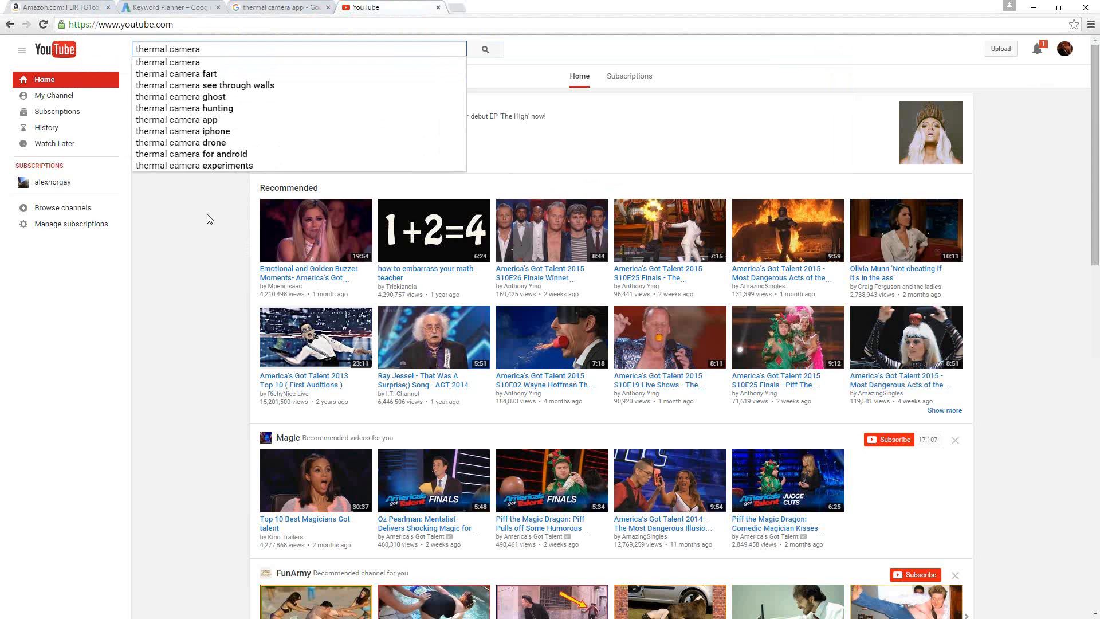
pyautogui.click(194, 234)
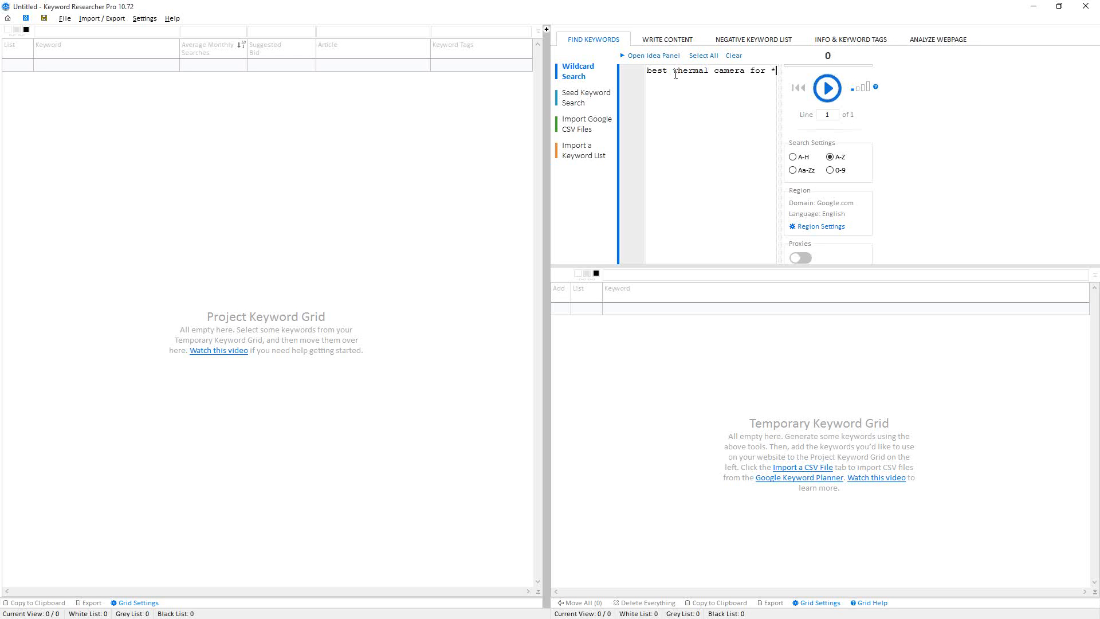
# - Replace the Wildcard Search text in Keyword Researcher Pro with "thermal camera *"
pyautogui.moveTo(672, 72); pyautogui.dragTo(640, 77)
pyautogui.click(662, 80)
pyautogui.hotkey('ctrl', 'a')
pyautogui.press('Delete')
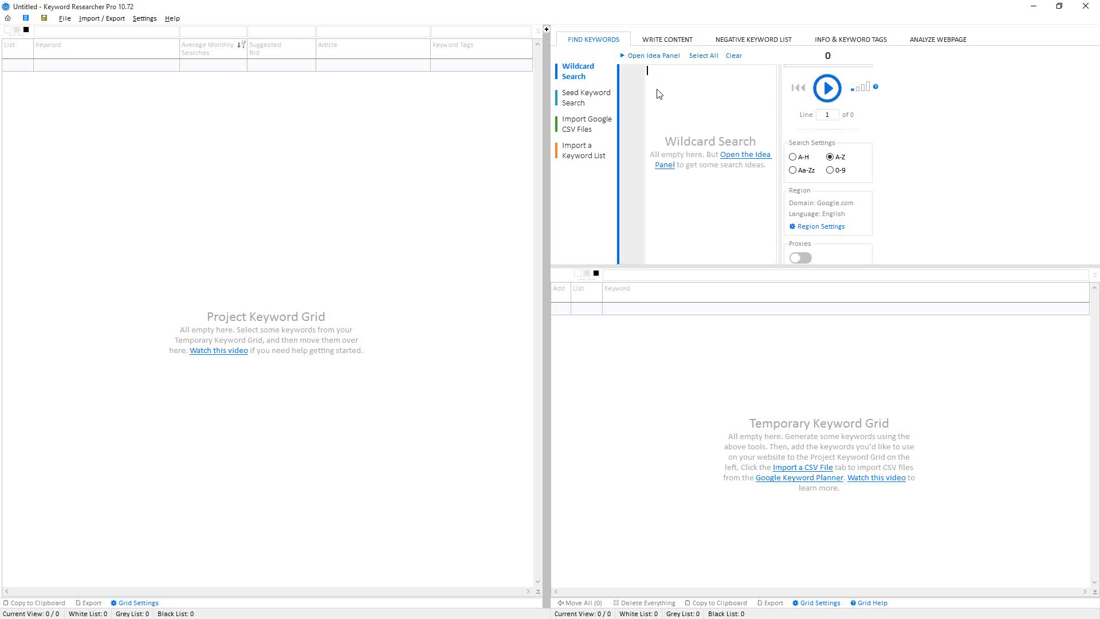
pyautogui.write('thermal came')
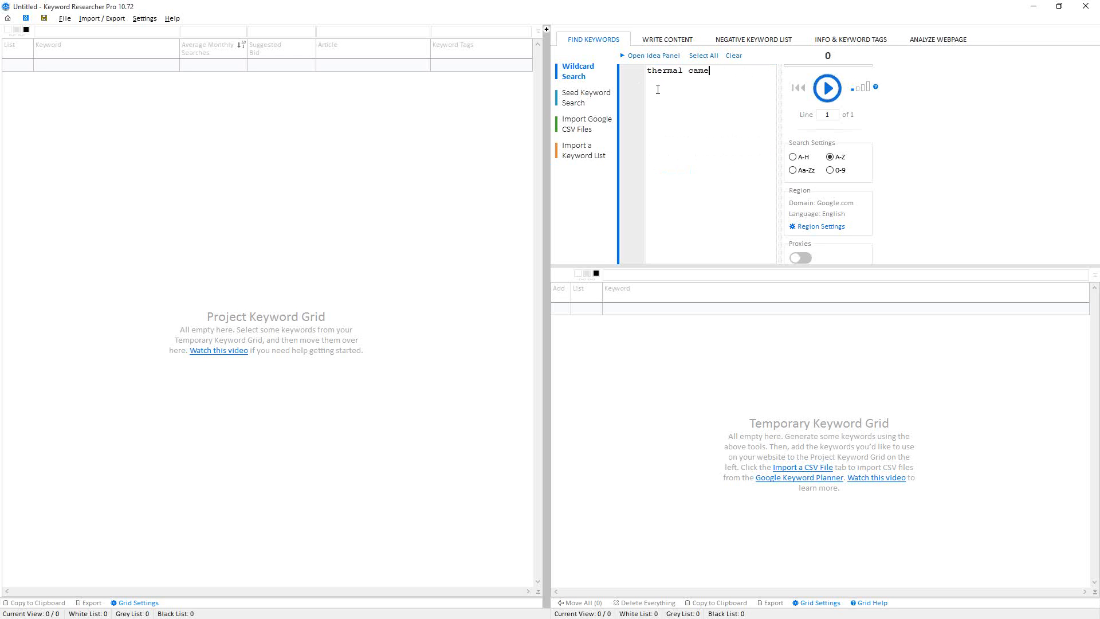
pyautogui.write('ra')
pyautogui.write('a')
pyautogui.press('BackSpace')
pyautogui.write('*')
# - Add a second wildcard line "* thermal camera" and run the keyword search with the A-Z setting
pyautogui.click(829, 156)
pyautogui.click(730, 71)
pyautogui.press('Return')
pyautogui.write('* thermal camera')
pyautogui.click(828, 89)
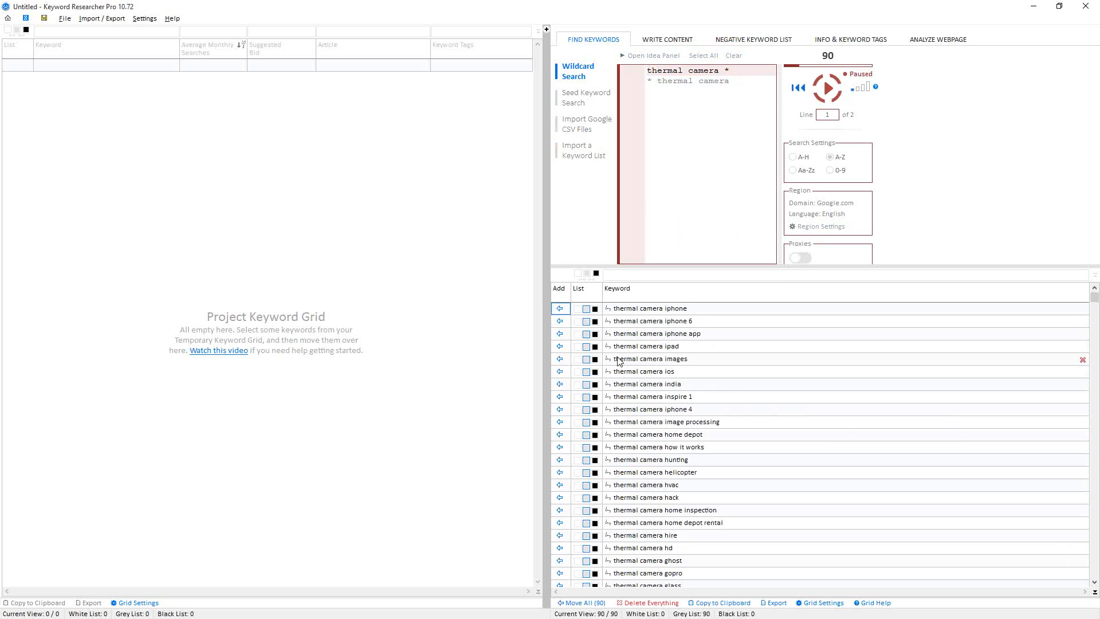
# - Move the keywords thermal camera iphone, iphone app, iphone 6 and iphone 4 to the Project Keyword Grid
pyautogui.click(560, 309)
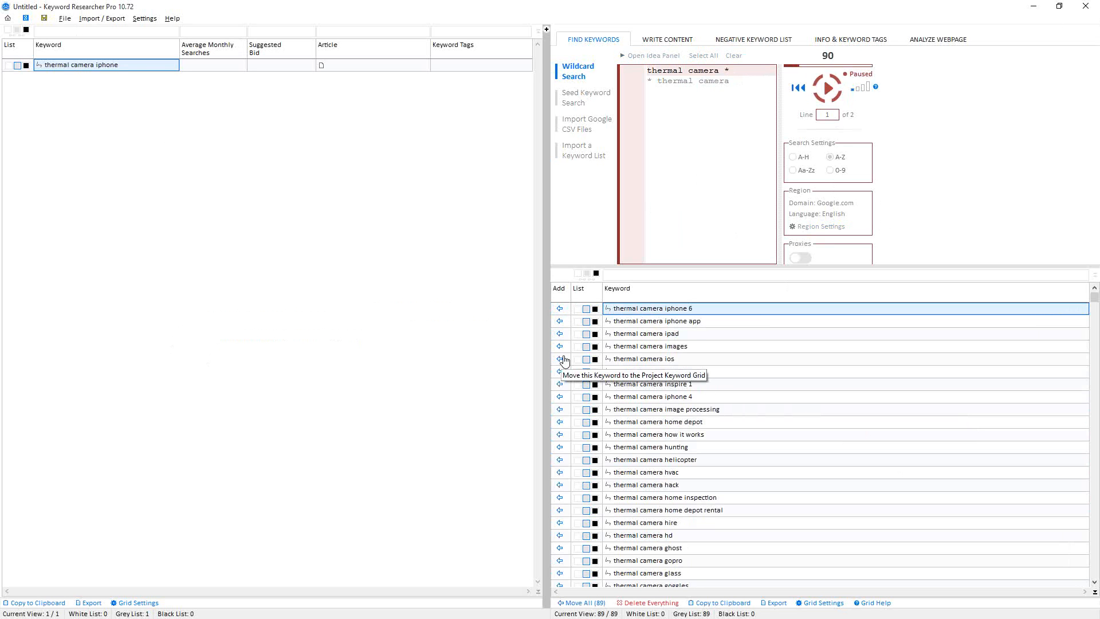
pyautogui.click(567, 320)
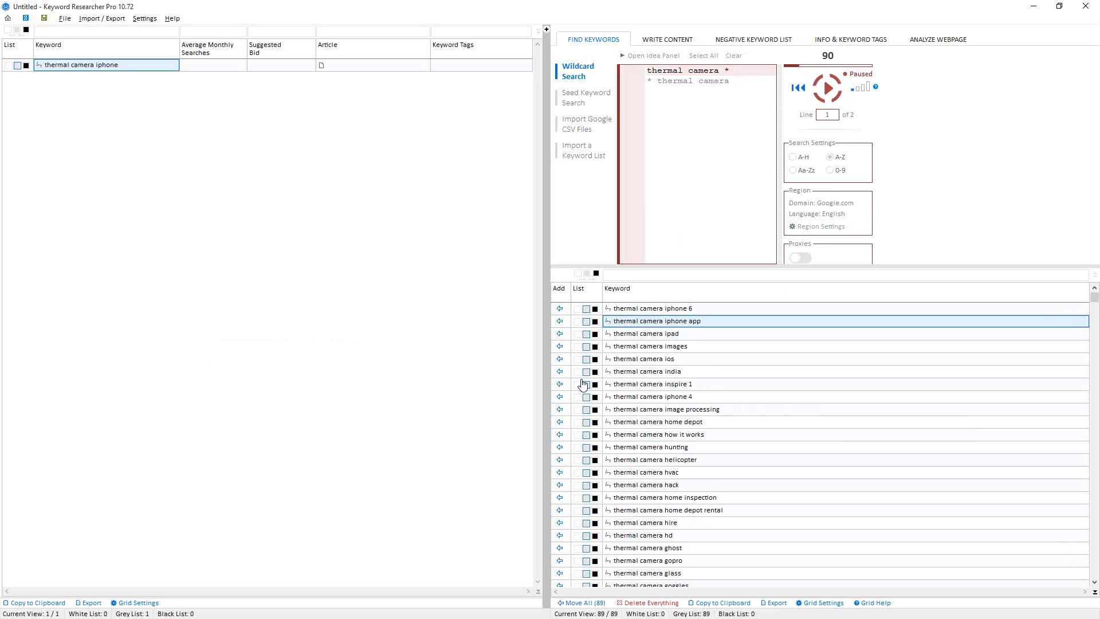
pyautogui.click(562, 311)
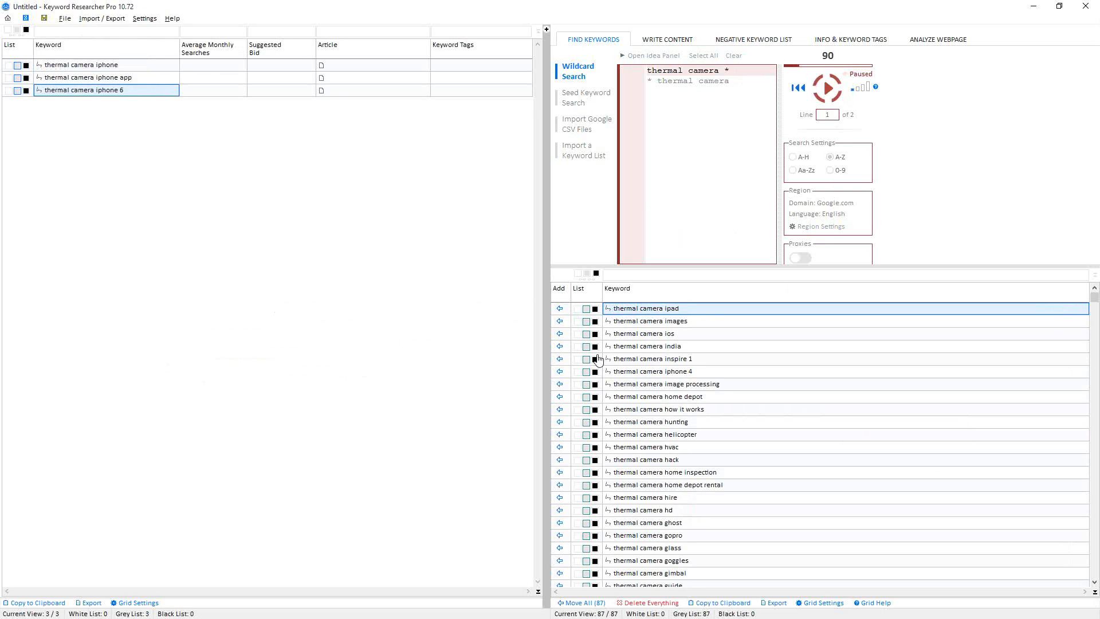
pyautogui.click(559, 371)
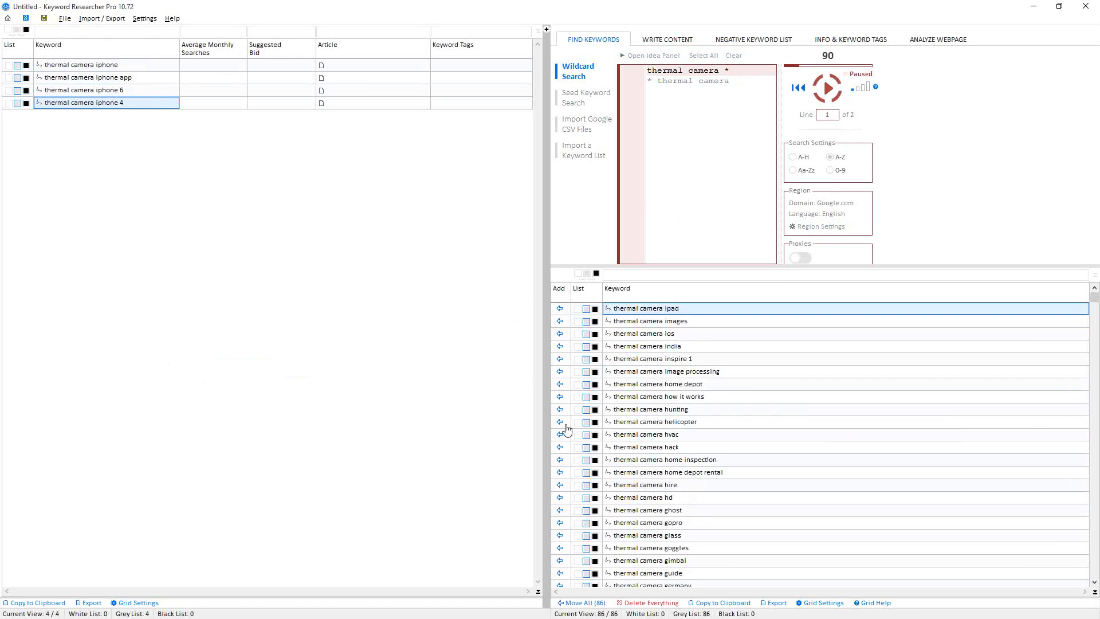
# - Open the content-writing view for the "thermal camera iphone" keyword and go through the project keywords down to "thermal camera iphone 4"
pyautogui.click(87, 67)
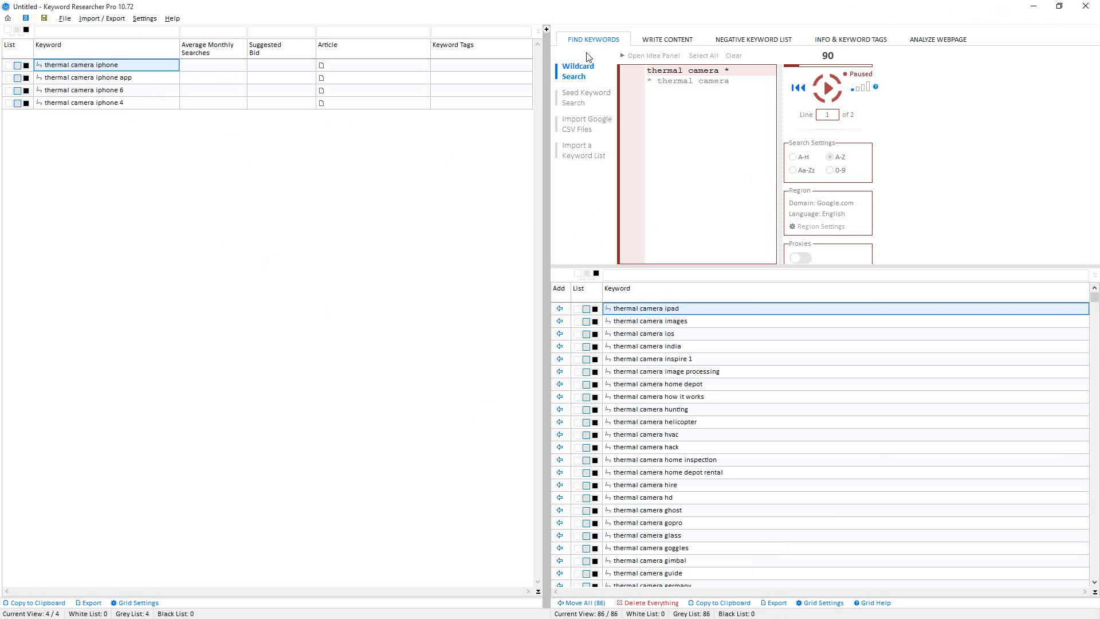
pyautogui.click(656, 44)
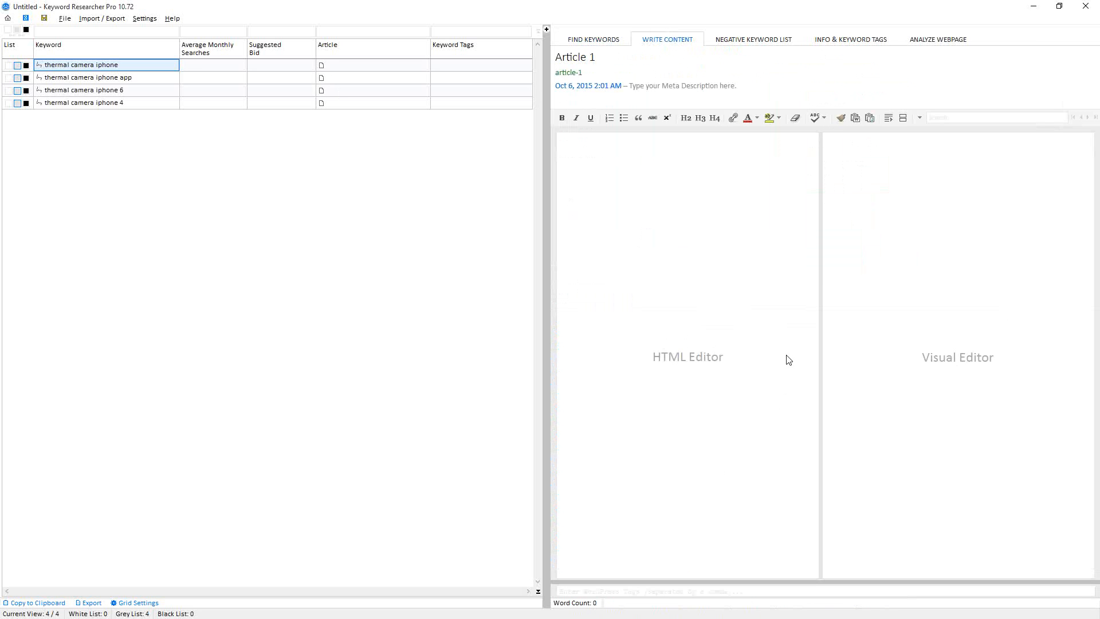
pyautogui.press('Down')
pyautogui.press('Down')
pyautogui.press('Down')
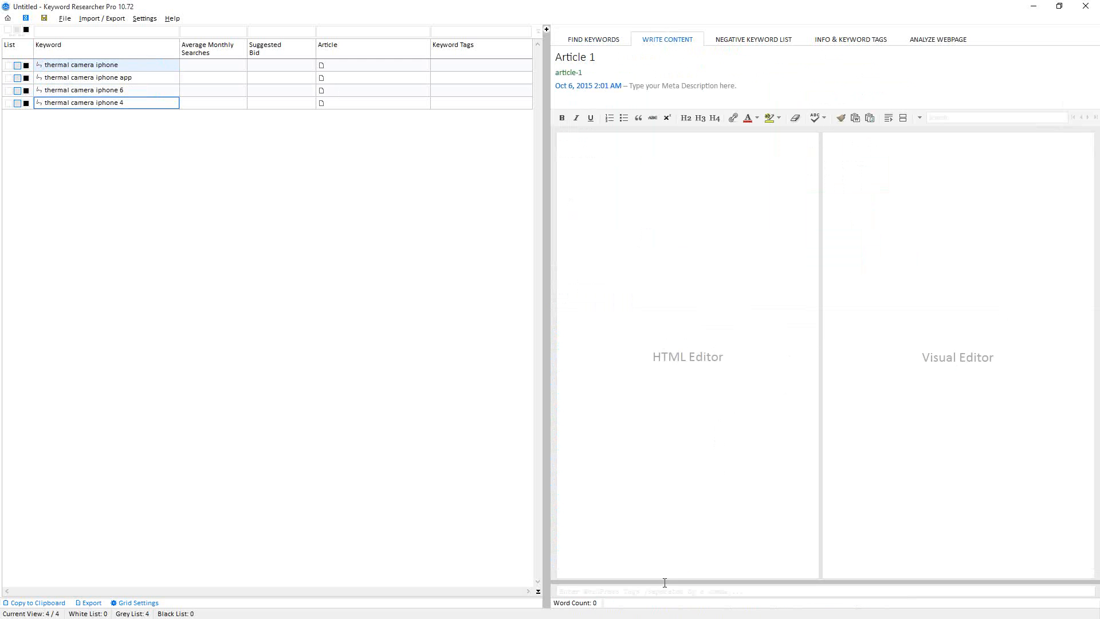
# - Inspect the article's title, meta description and WordPress tags fields
pyautogui.click(574, 60)
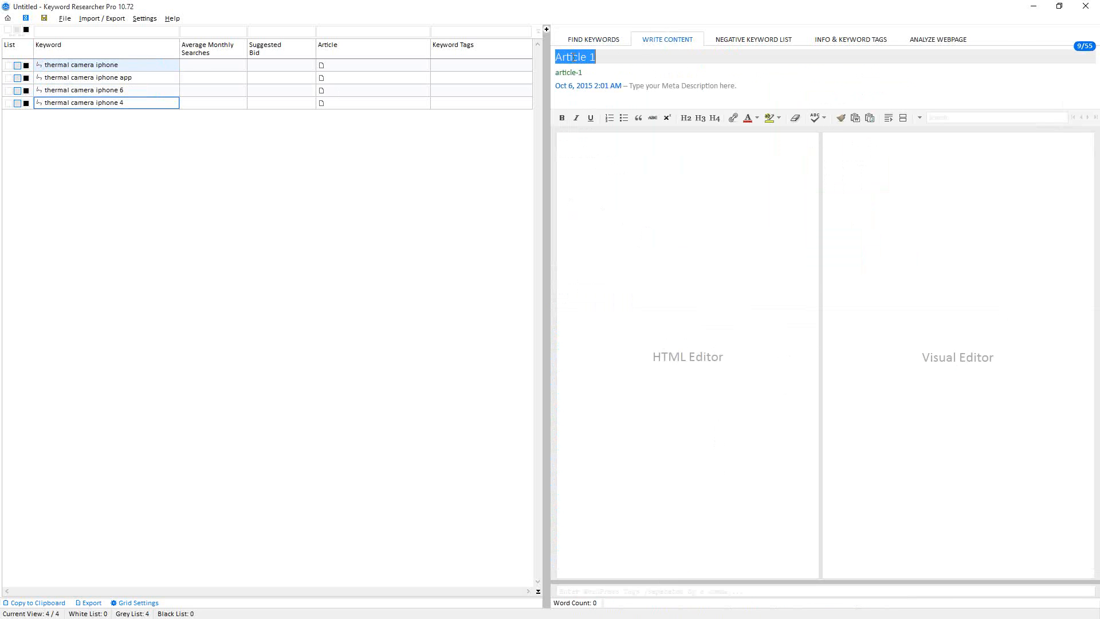
pyautogui.click(665, 87)
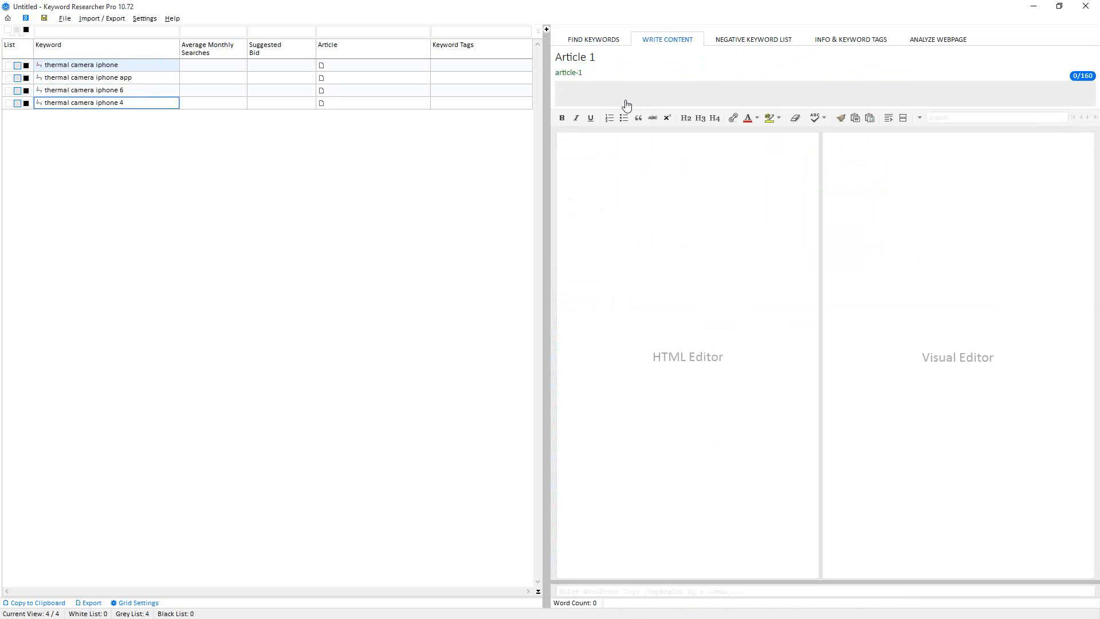
pyautogui.click(580, 590)
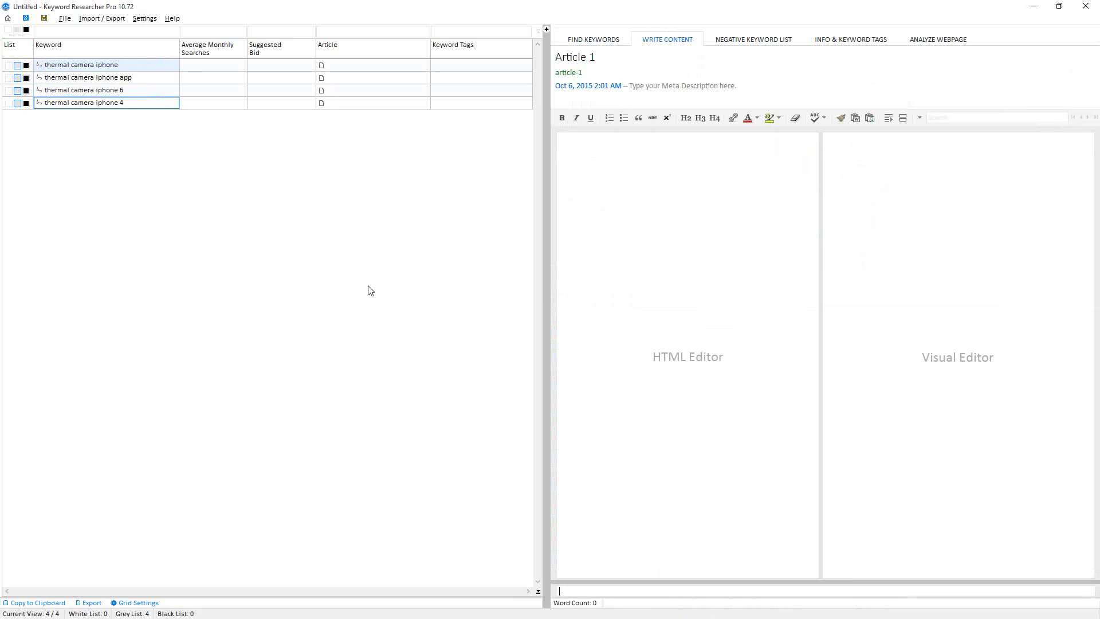
# - Review the import and export options available for keywords and article content
pyautogui.click(101, 18)
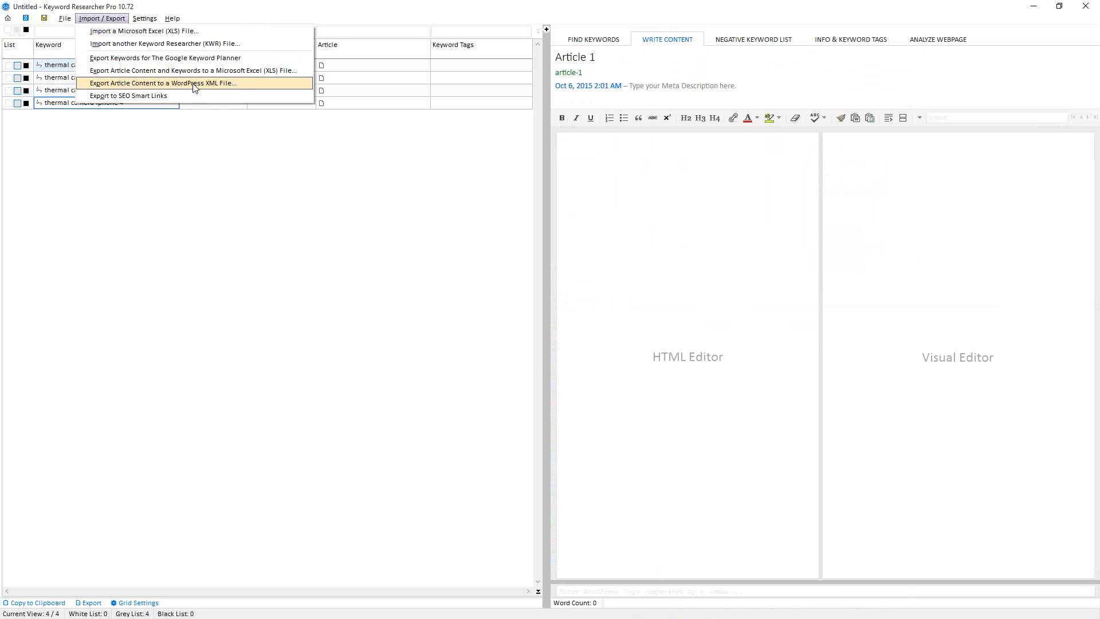
pyautogui.click(209, 138)
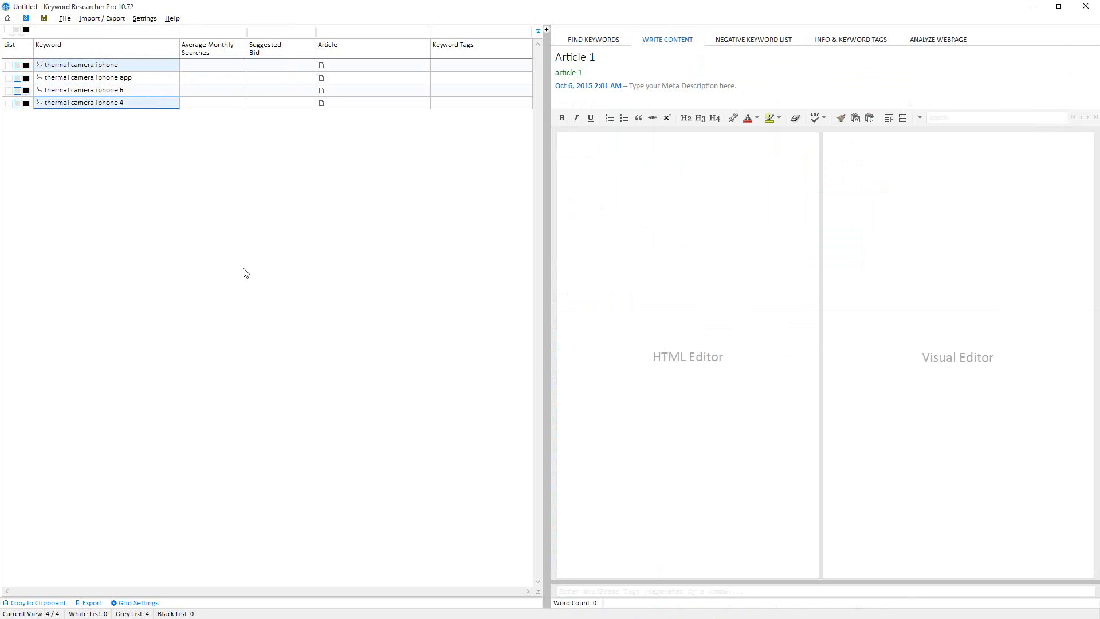